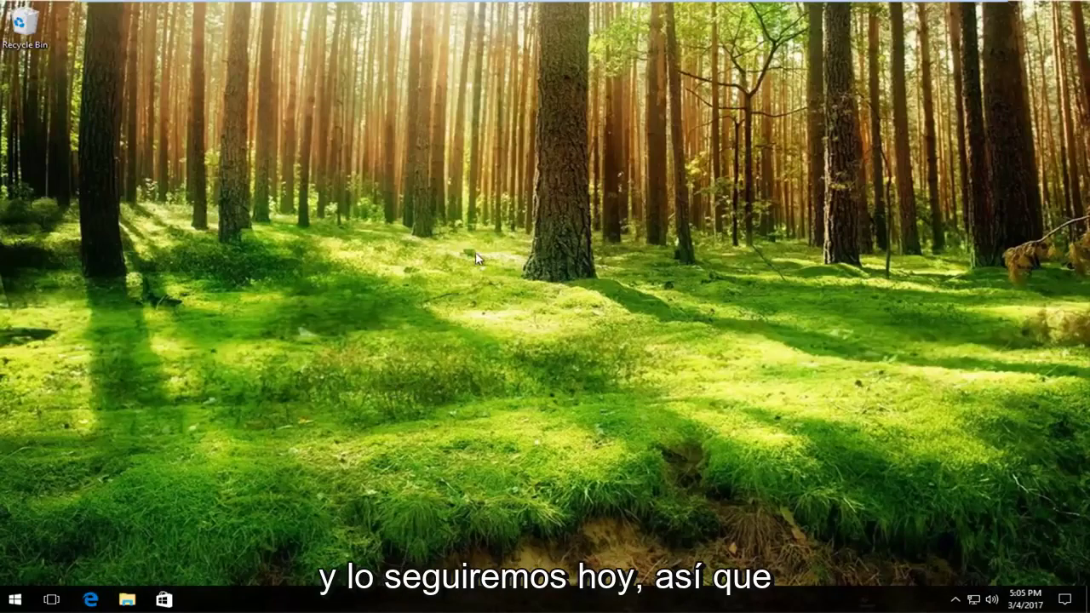
- Search the Start menu for 'computer management' and launch the Computer Management result
left_click(15, 598)
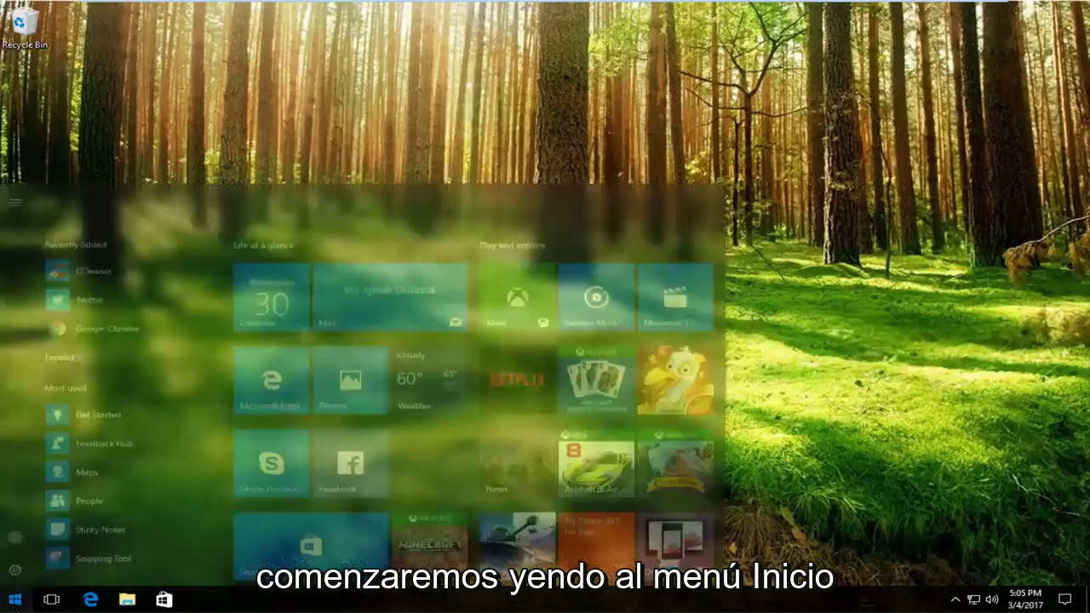
key("super+s")
type("c")
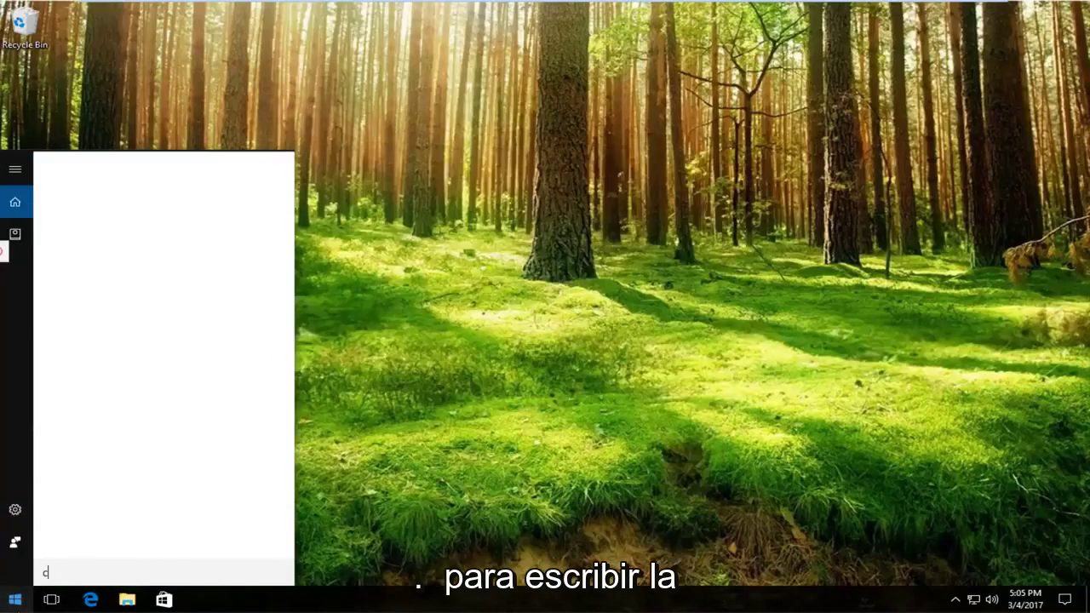
type("omputer m,")
key("BackSpace")
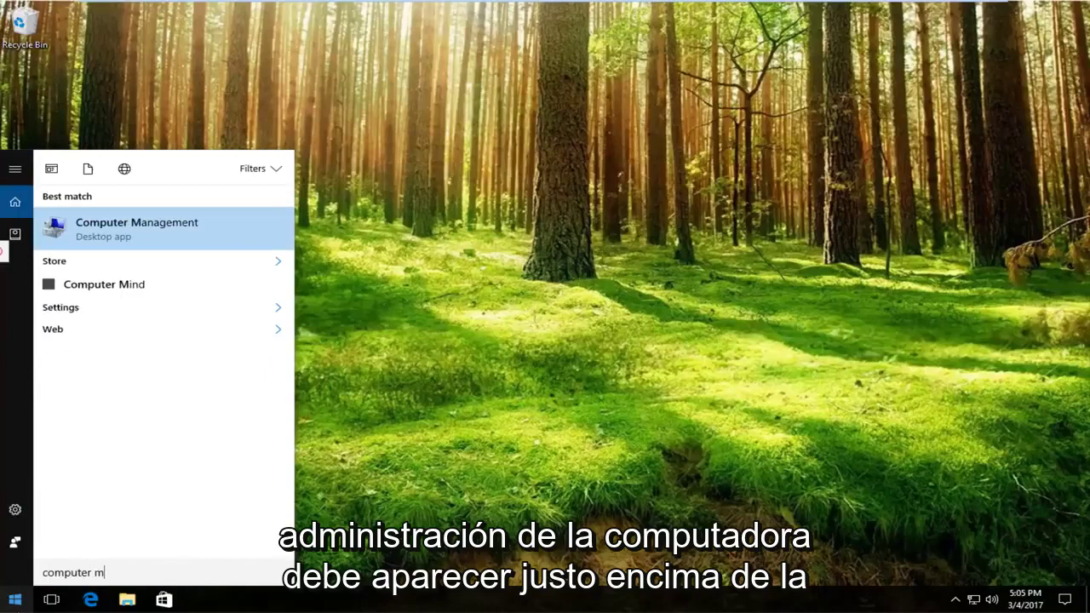
type("anagement")
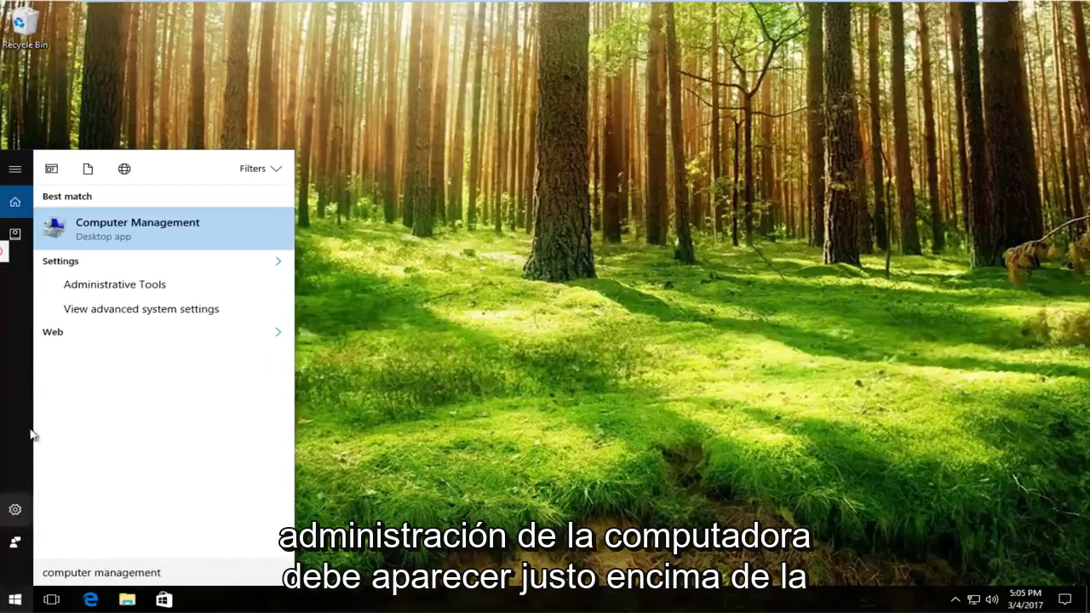
left_click(128, 241)
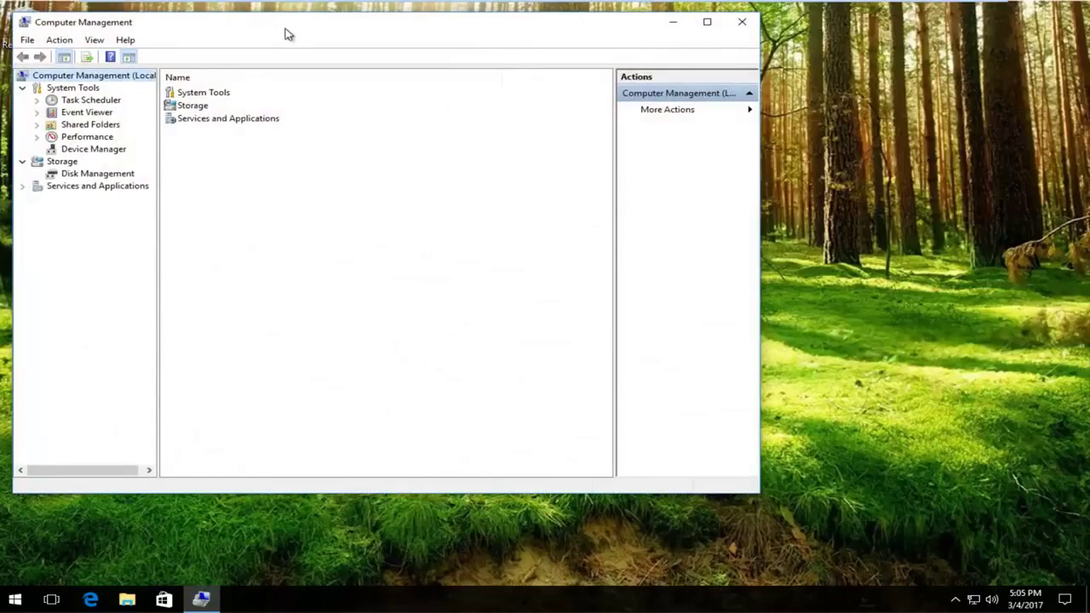
- Drag the Computer Management window toward the centre of the screen
left_click_drag(288, 34, 465, 41)
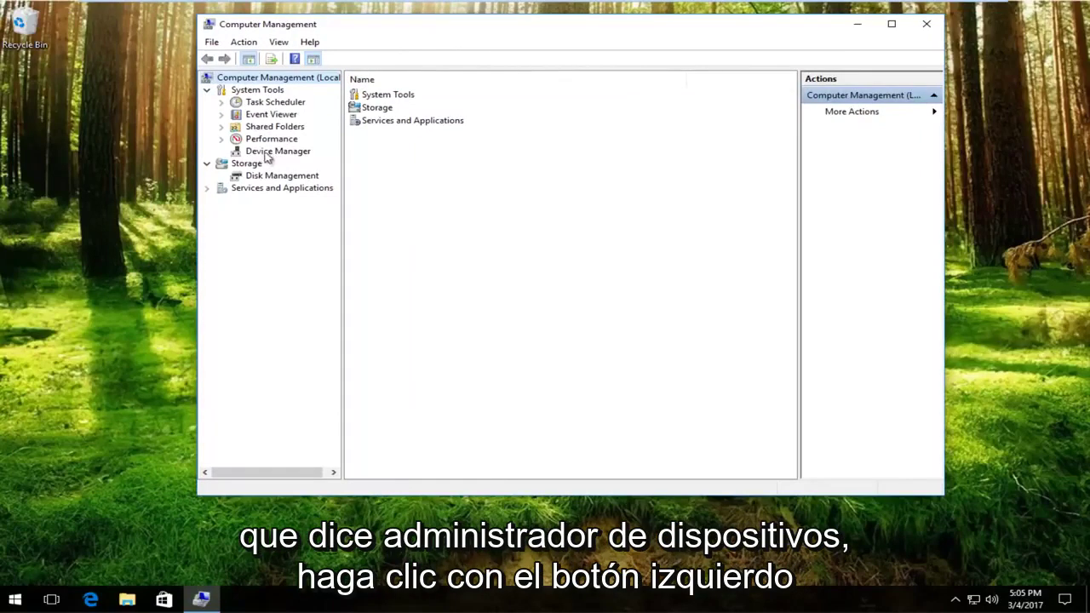
- In Device Manager, expand Display adapters and right-click the VMware SVGA 3D adapter
left_click(275, 152)
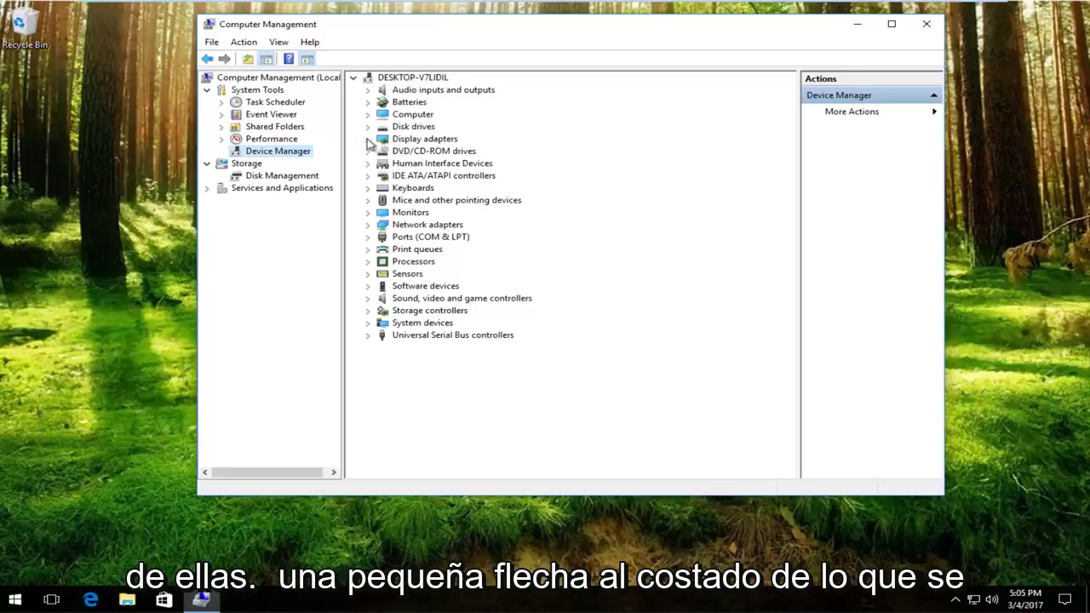
left_click(367, 139)
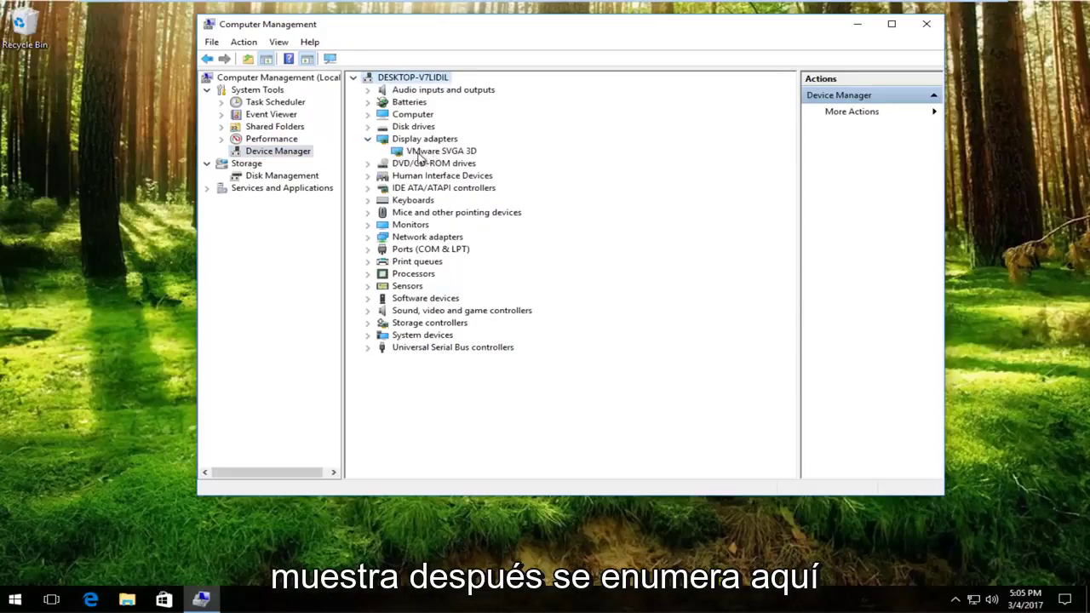
left_click(419, 157)
right_click(419, 156)
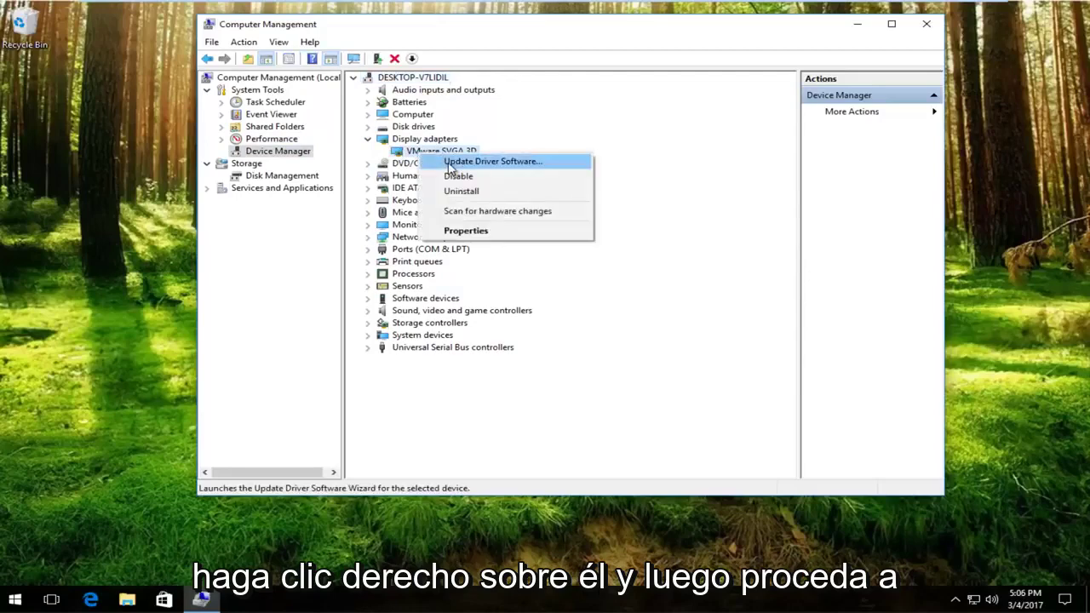
- Run Update Driver Software with an automatic search for the VMware SVGA 3D adapter
left_click(525, 161)
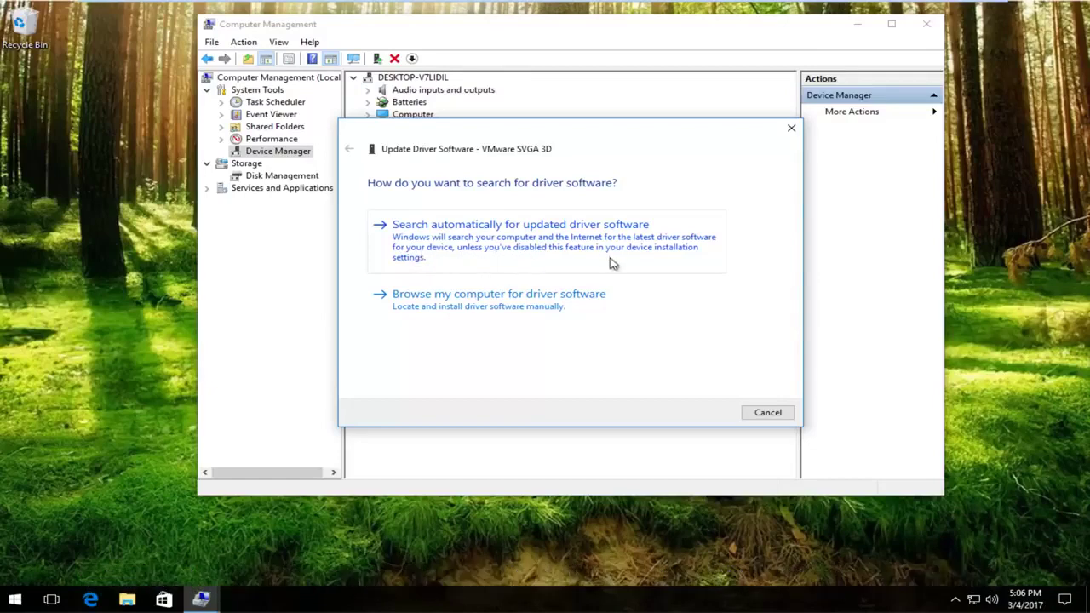
left_click(489, 237)
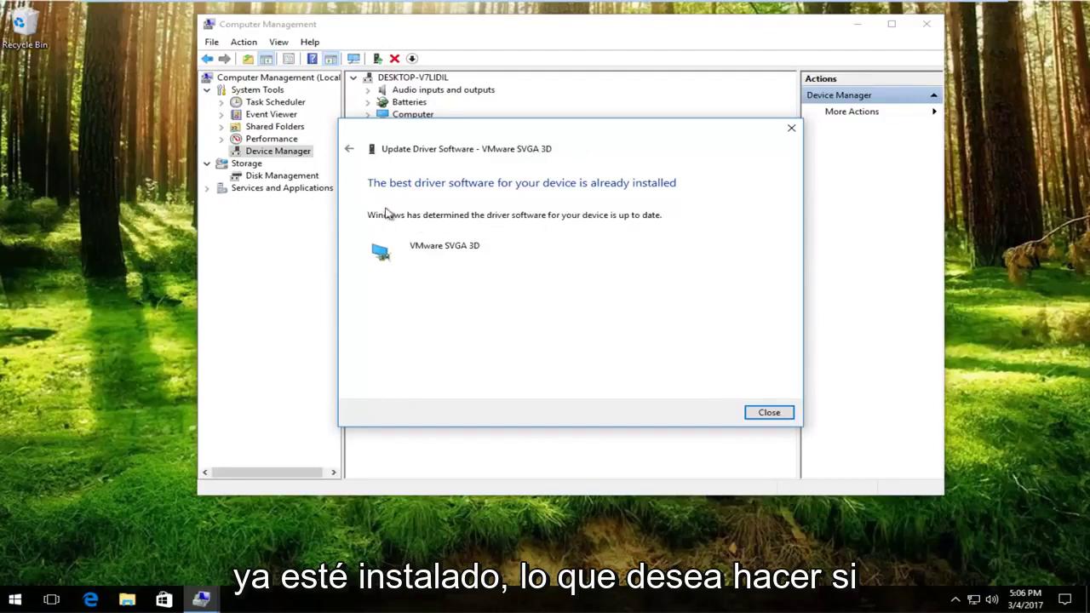
- Go back, view the 'Browse my computer for driver software' page, then cancel the wizard
left_click(350, 150)
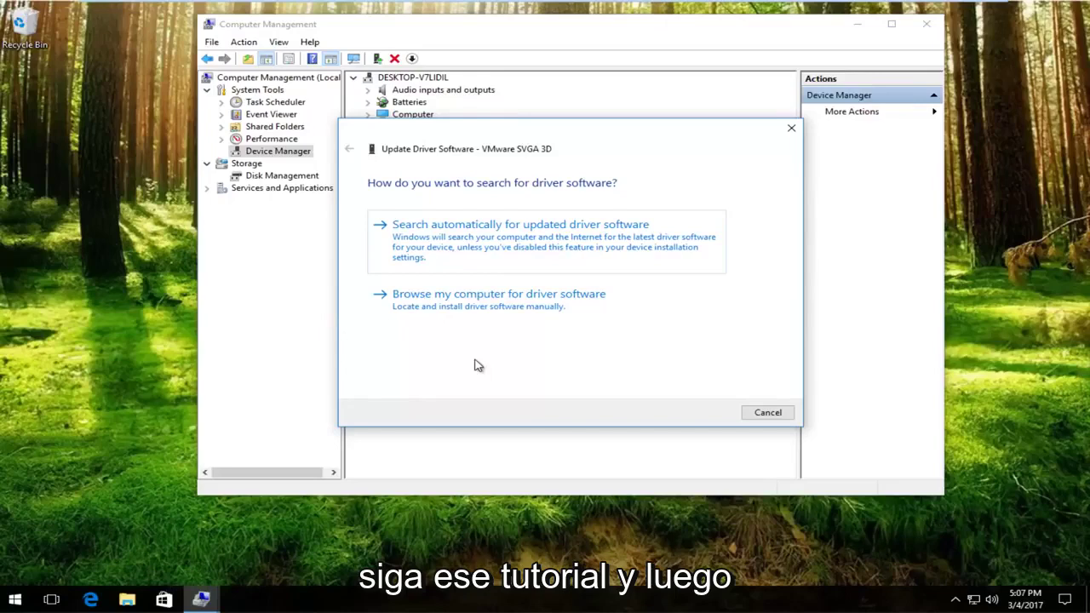
left_click(464, 308)
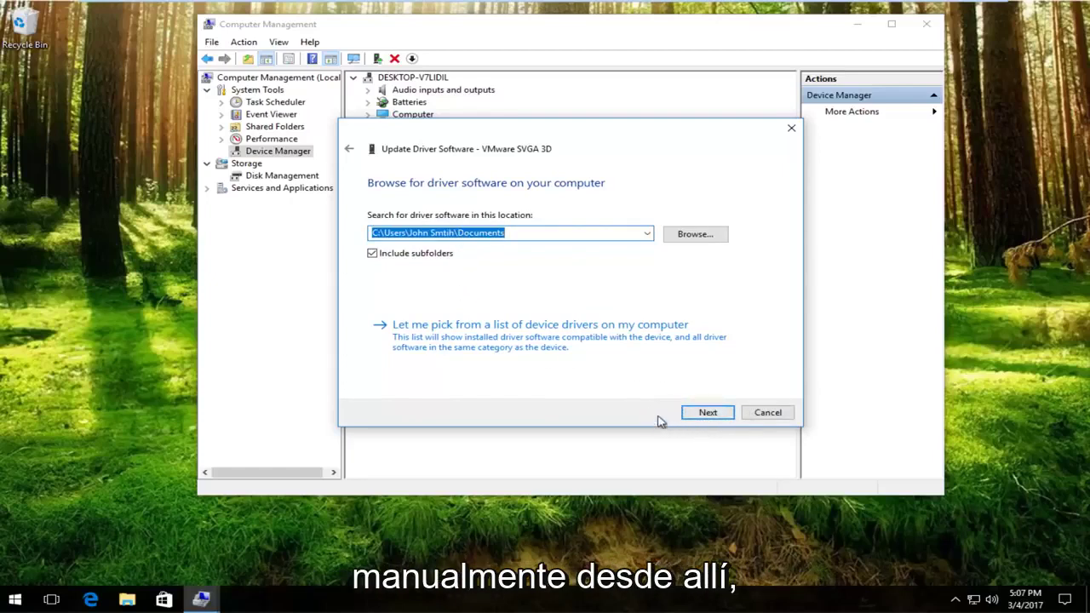
left_click(790, 128)
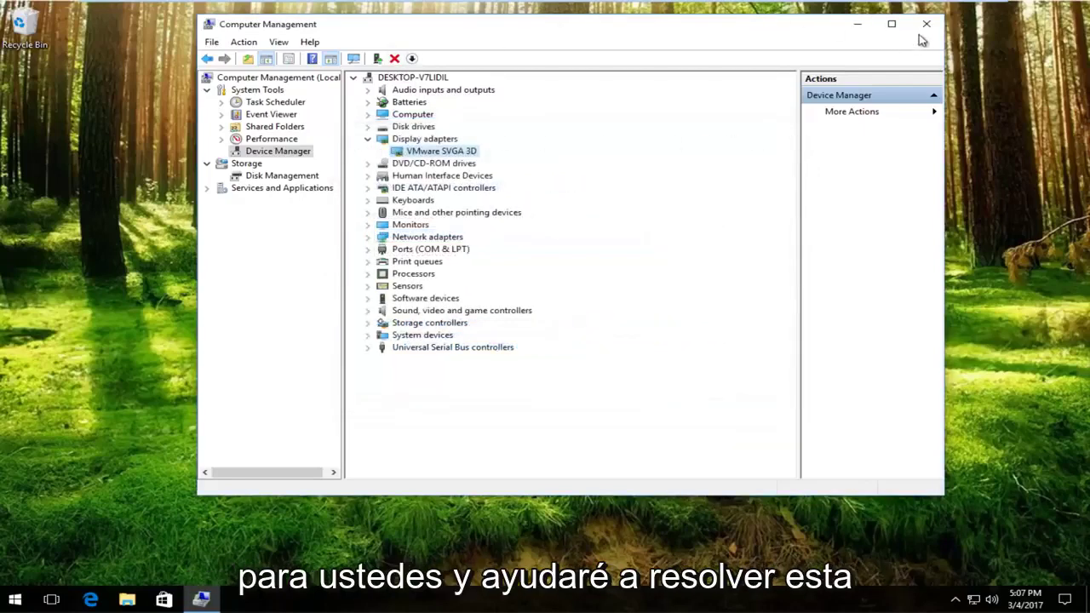
- Close the Computer Management window from its title bar
left_click(926, 27)
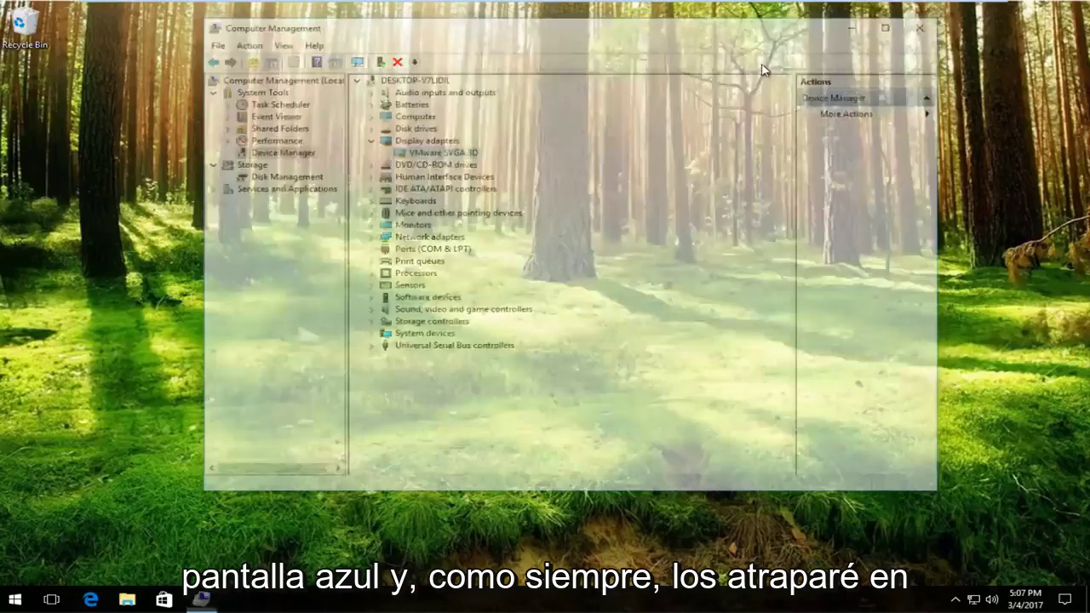